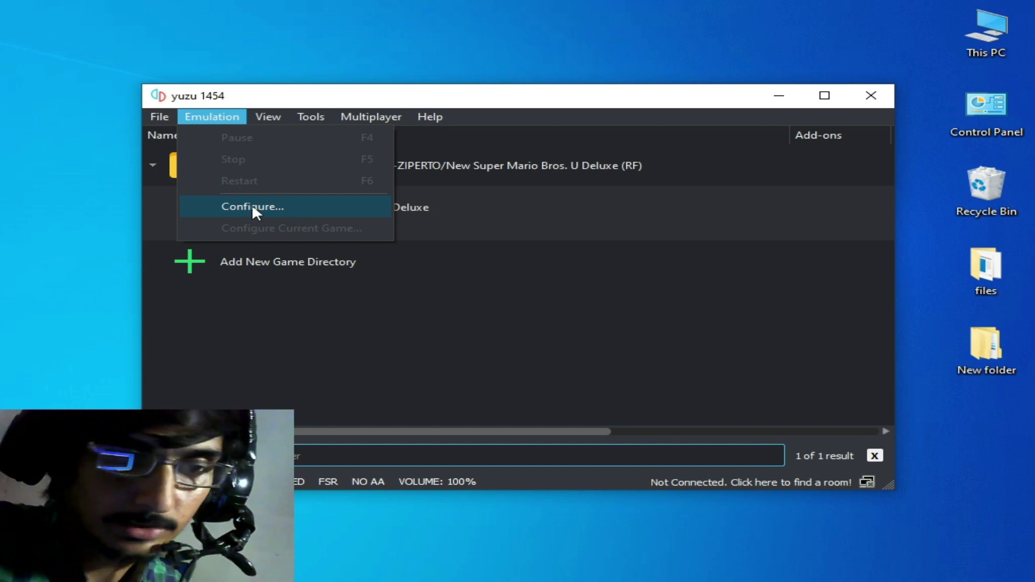
- Close the crashed yuzu, relaunch it, open the game's properties, then close it after it crashes again
left_click(253, 206)
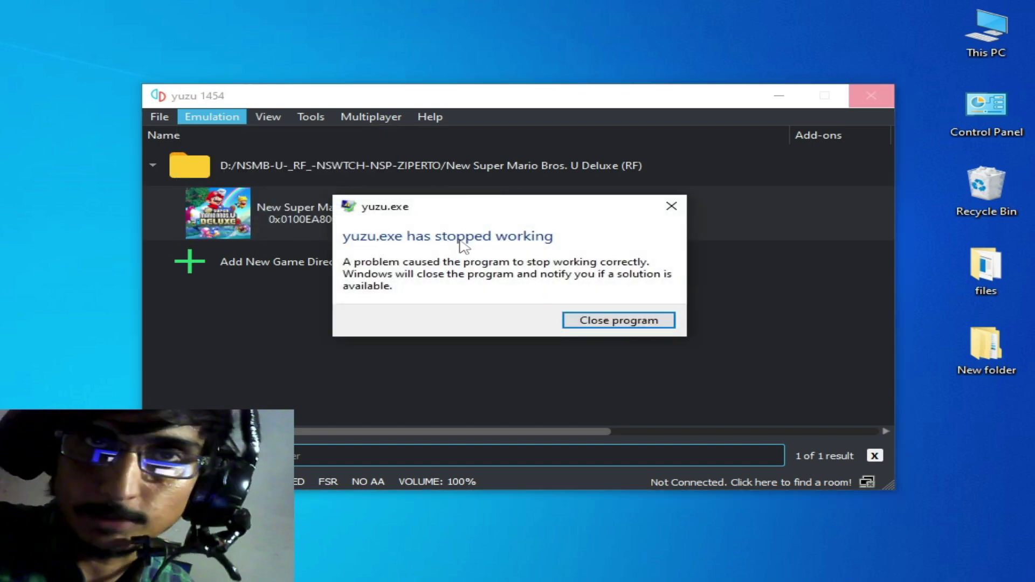
left_click(593, 322)
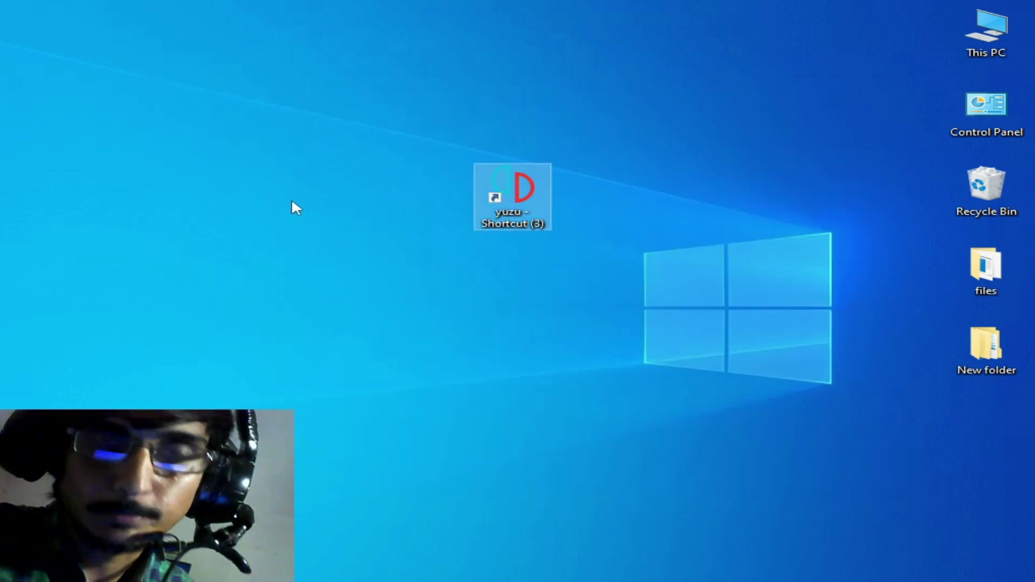
key("Return")
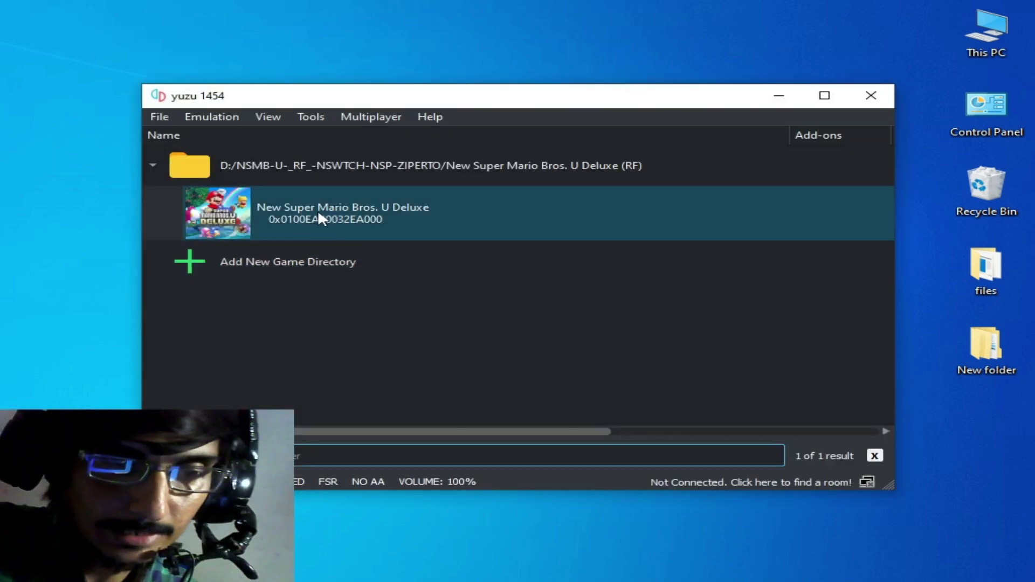
right_click(318, 215)
left_click(401, 456)
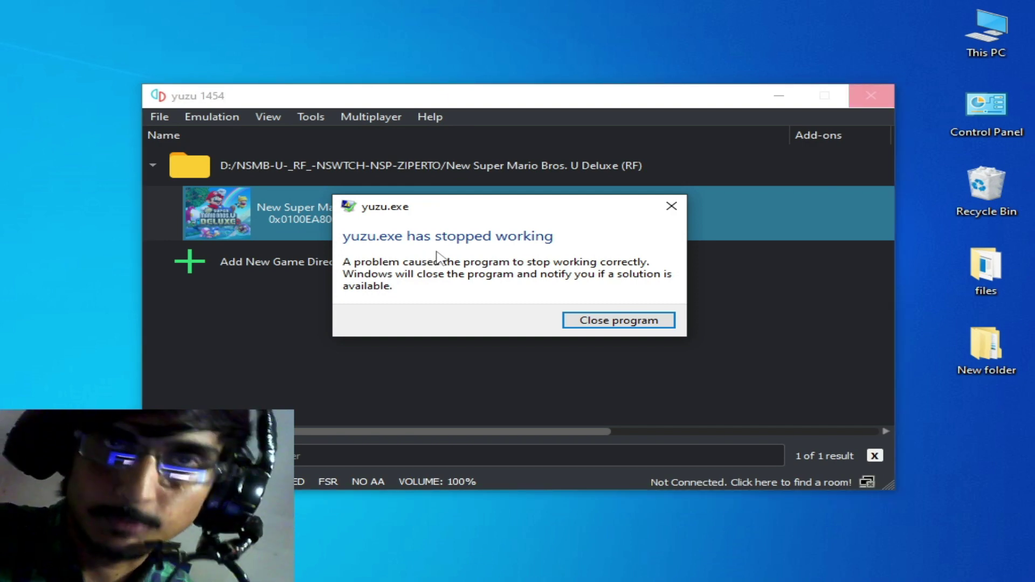
left_click(571, 320)
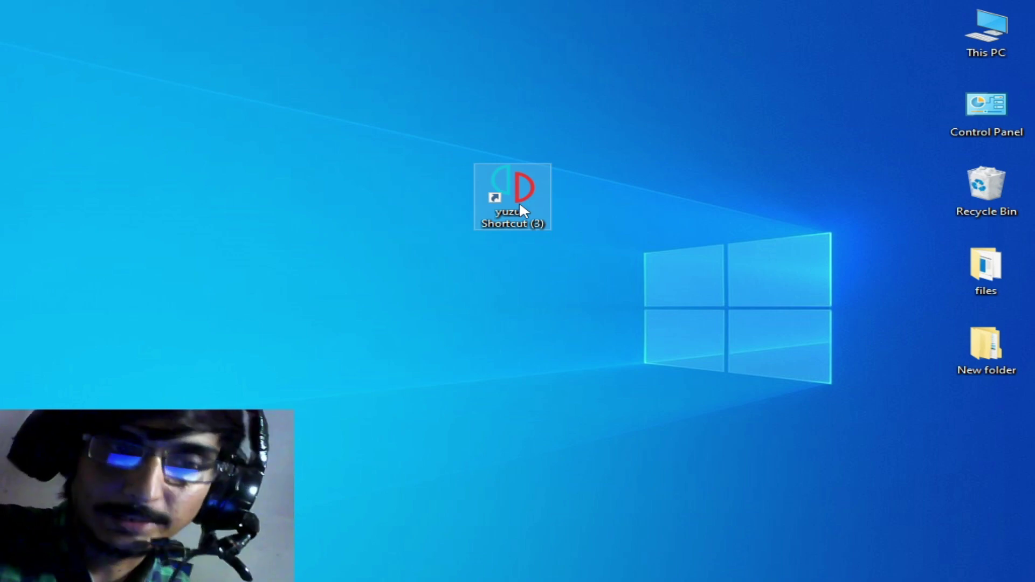
- Relaunch yuzu so its game list shows New Super Mario Bros. U Deluxe again
key("Return")
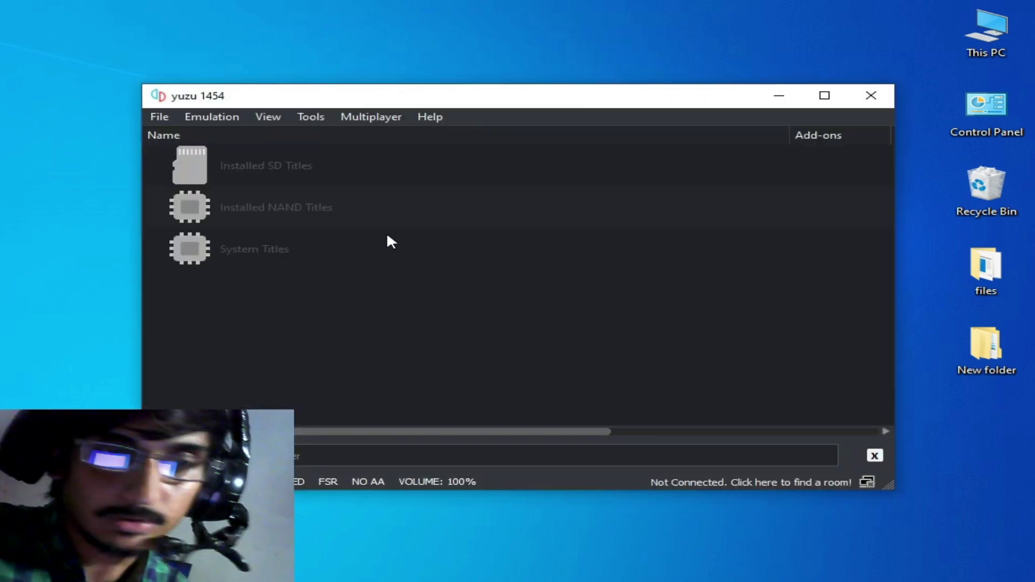
left_click(441, 252)
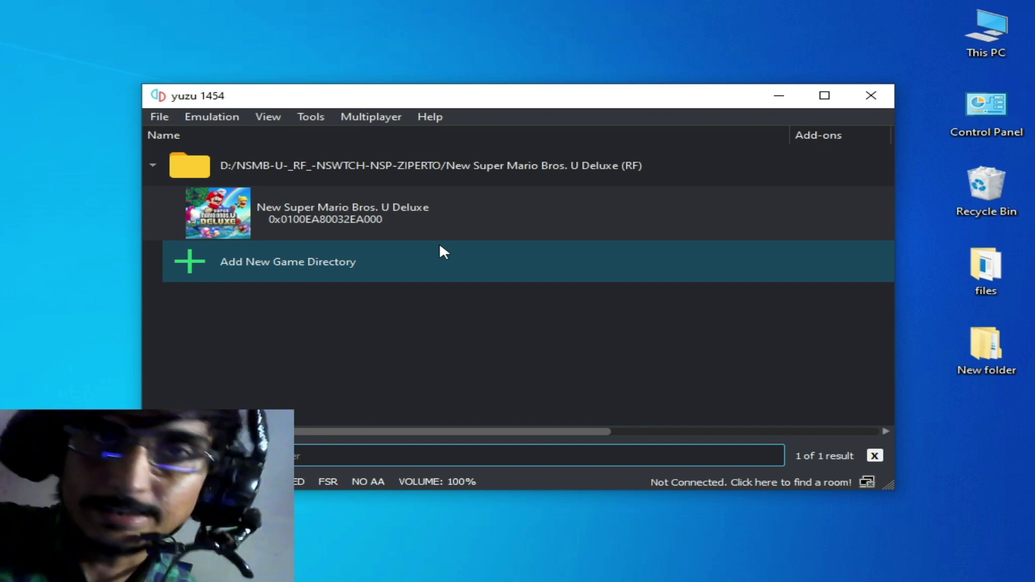
left_click(497, 306)
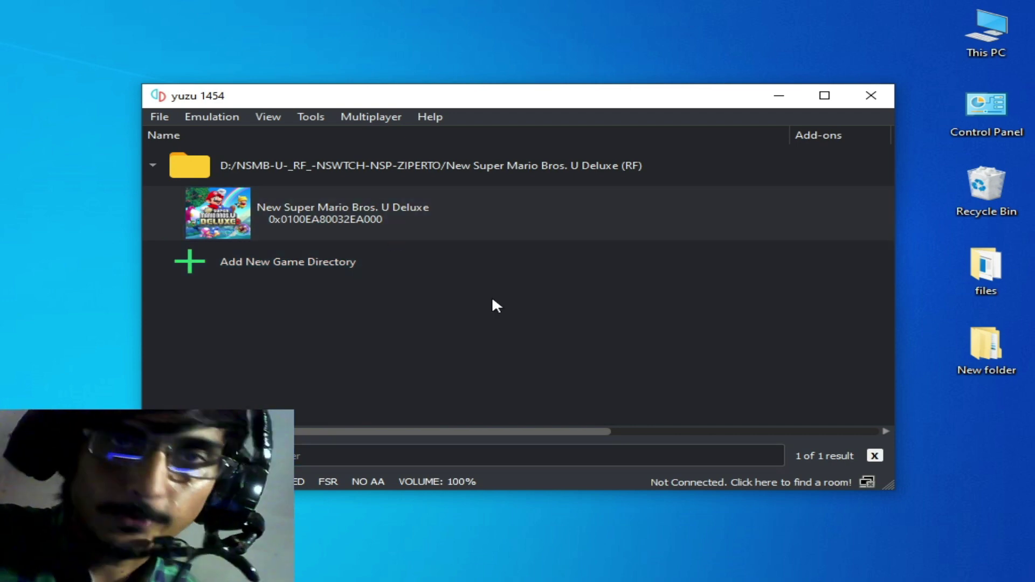
- Open yuzu's data folder in Explorer from the File menu and close the emulator
left_click(160, 117)
left_click(226, 262)
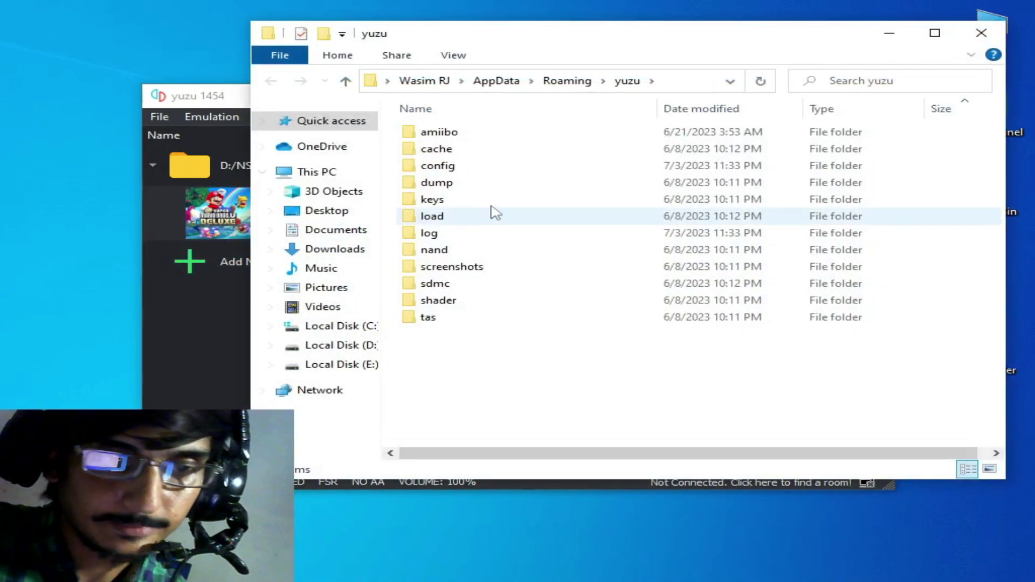
left_click(186, 91)
left_click(334, 227)
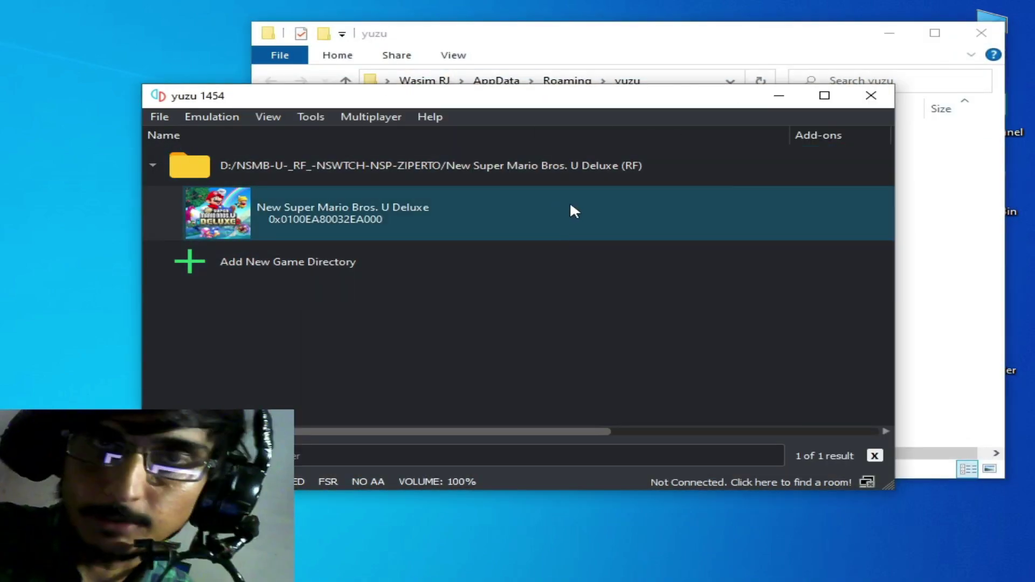
left_click(870, 96)
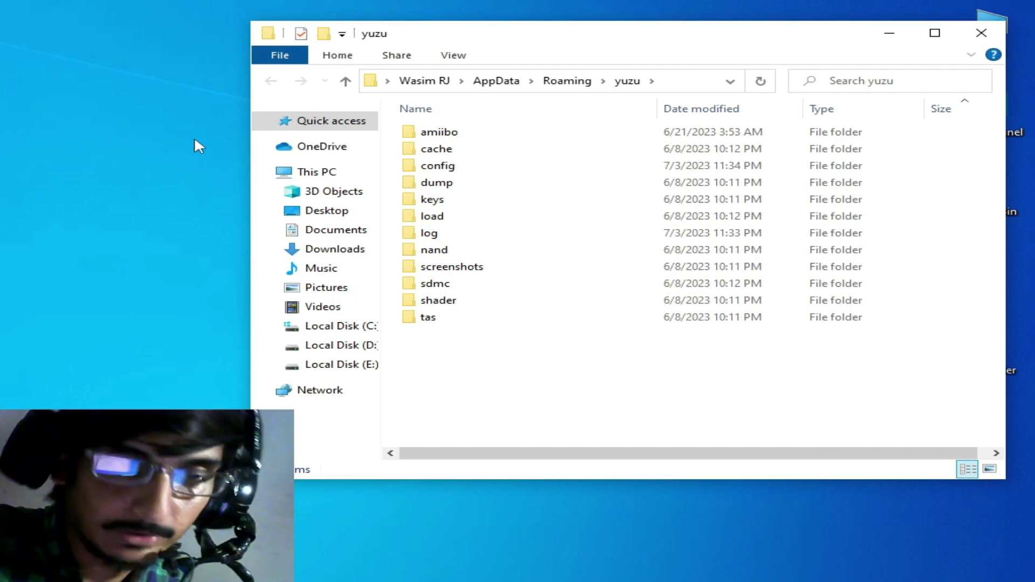
- Delete custom, qt-config and telemetry_id from the config folder, then close Explorer
double_click(447, 167)
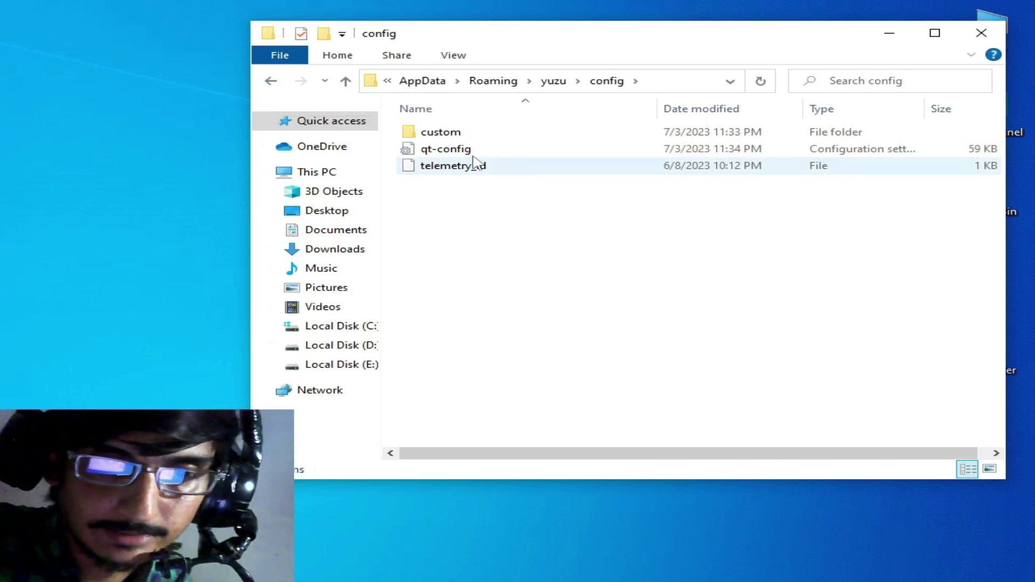
left_click_drag(426, 183, 450, 138)
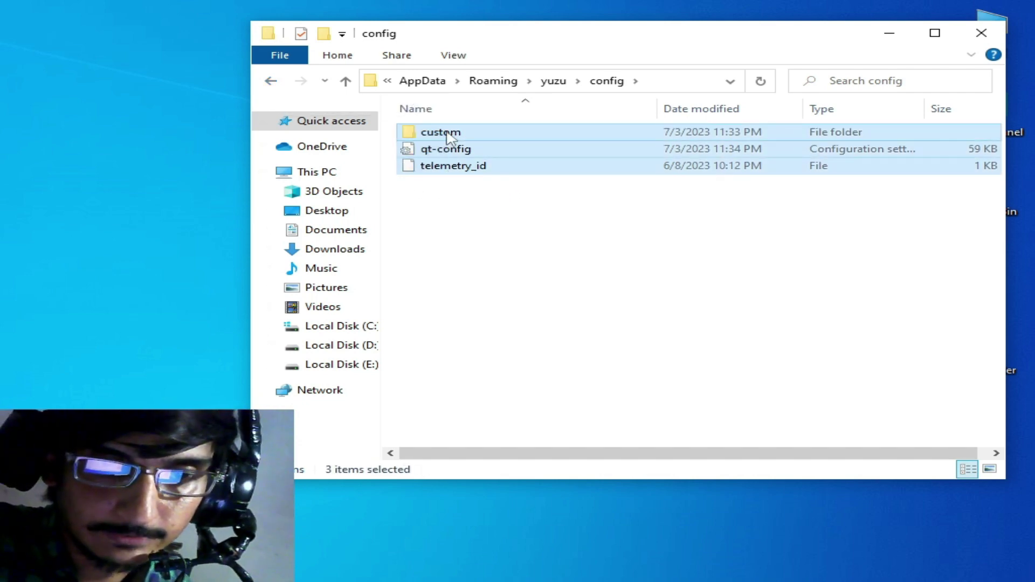
right_click(447, 135)
left_click(489, 447)
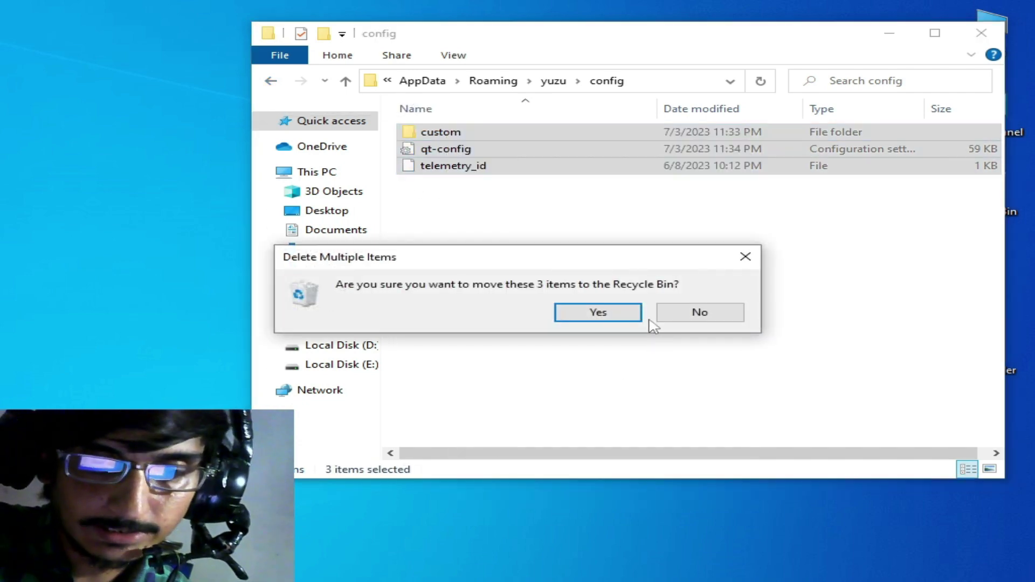
left_click(617, 311)
left_click(962, 36)
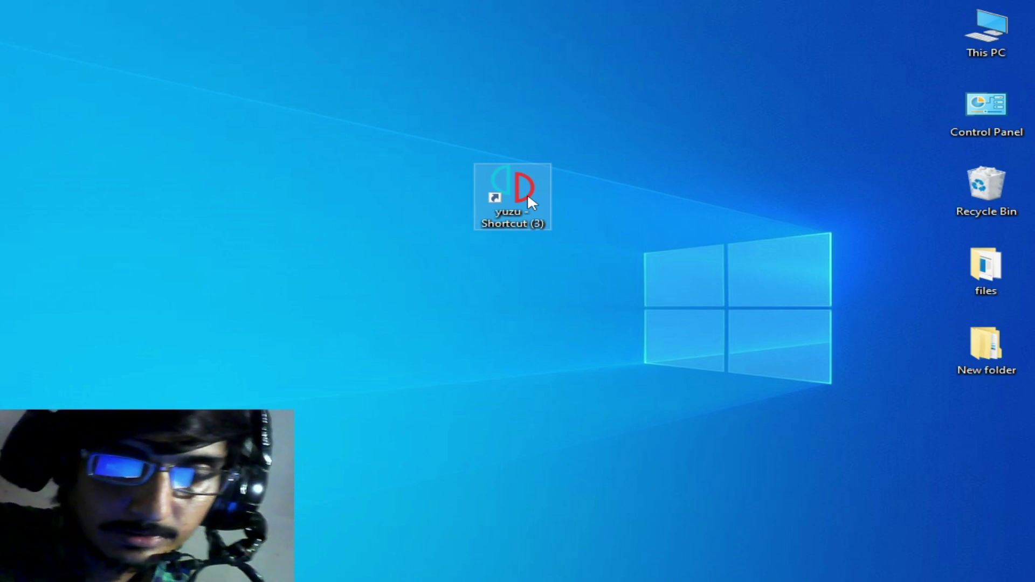
- Relaunch yuzu, open its data folder in Explorer, close the emulator and move Explorer aside
double_click(528, 196)
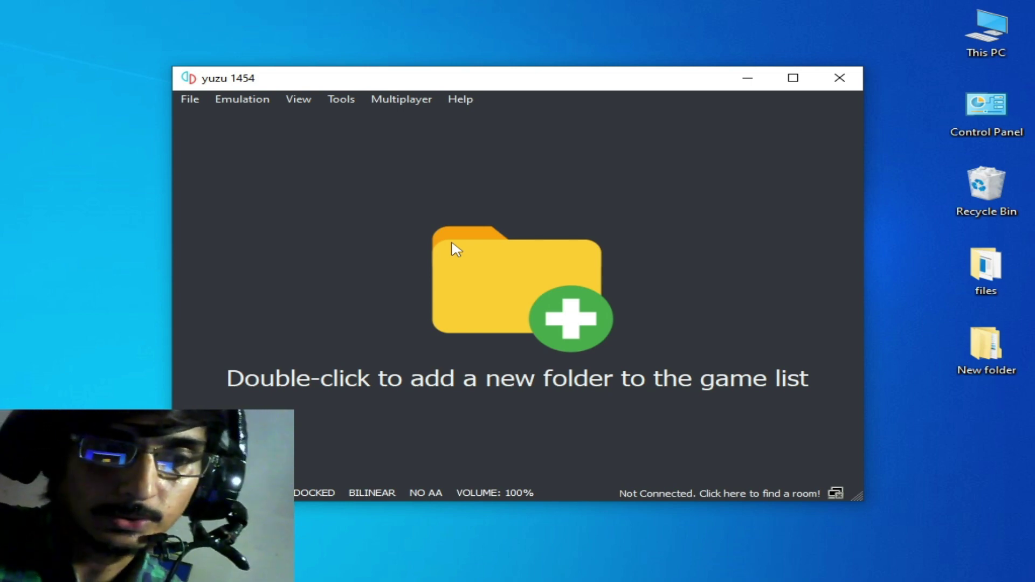
left_click(189, 100)
left_click(238, 245)
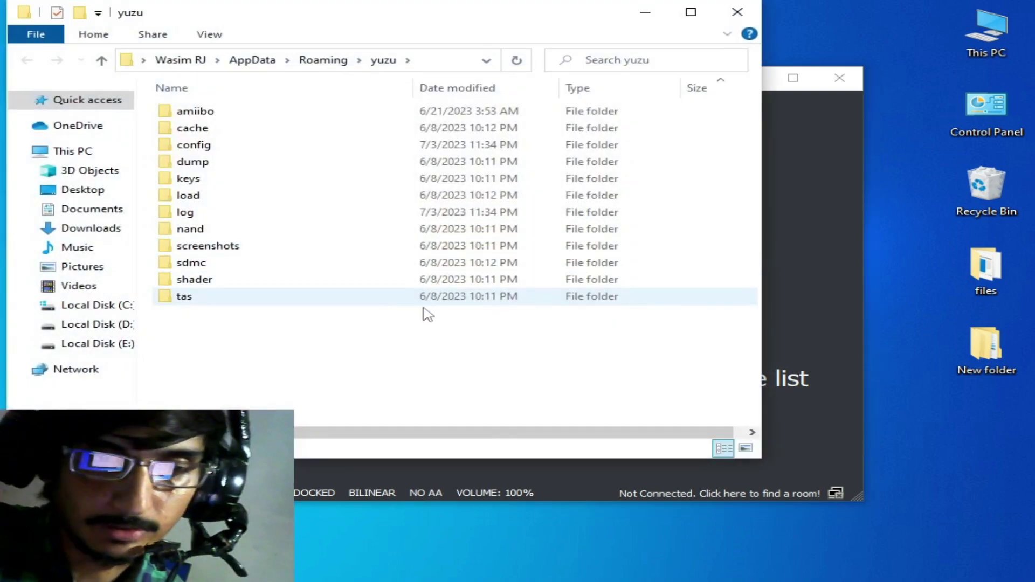
left_click(857, 81)
left_click(856, 81)
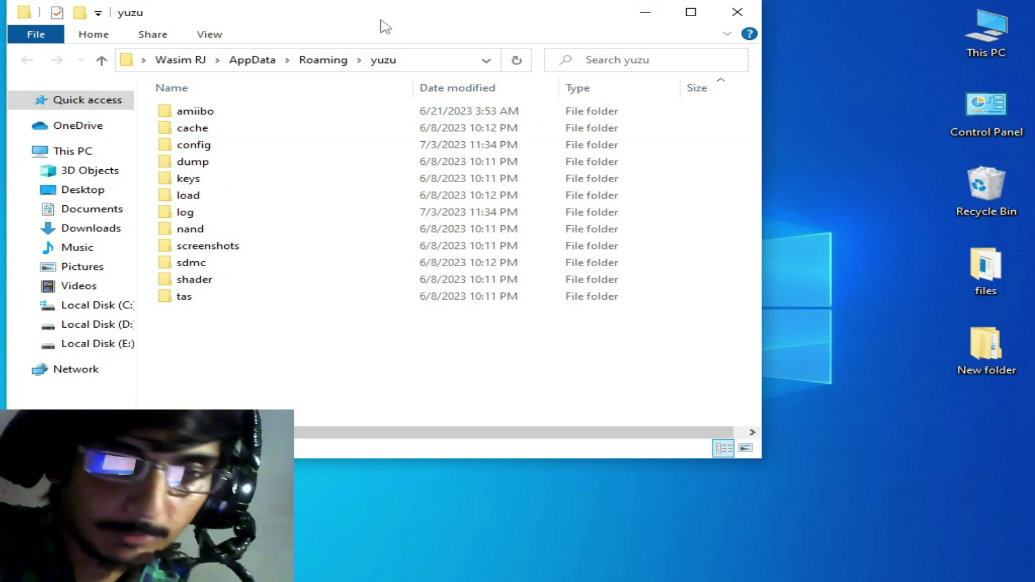
left_click_drag(385, 19, 740, 100)
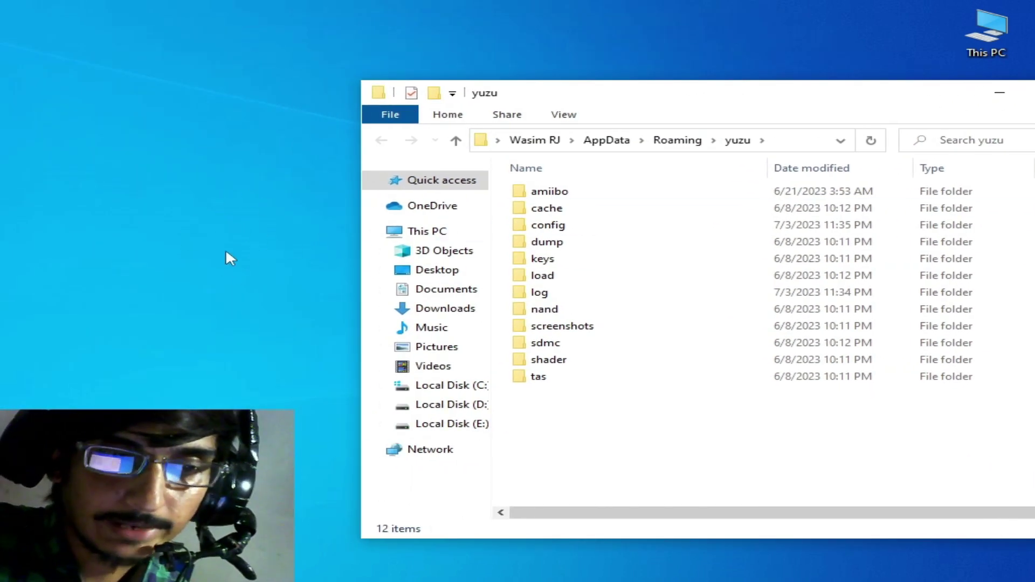
- Create a new desktop folder with the default name New folder (2)
right_click(212, 247)
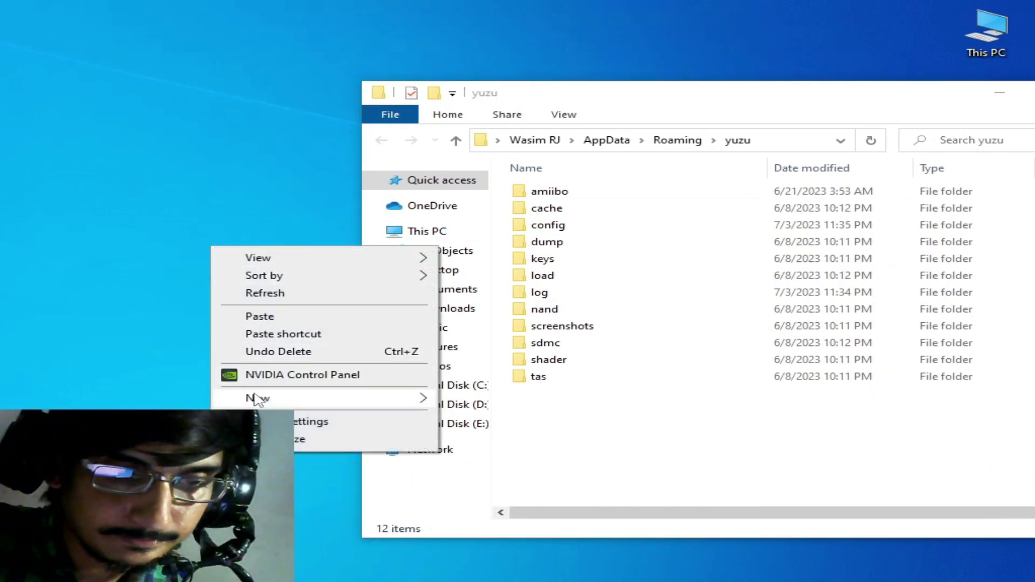
mouse_move(270, 398)
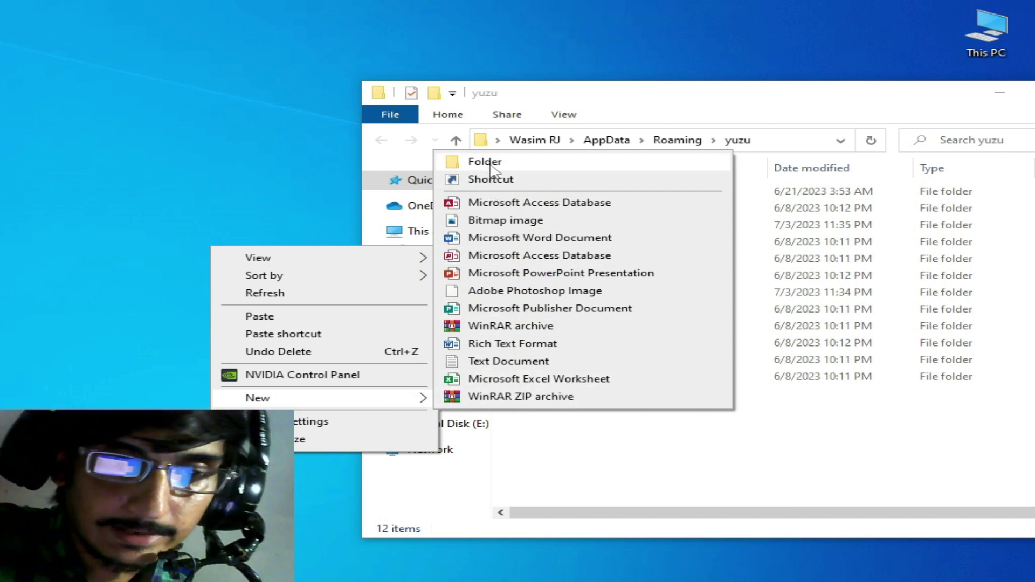
left_click(487, 163)
key("Return")
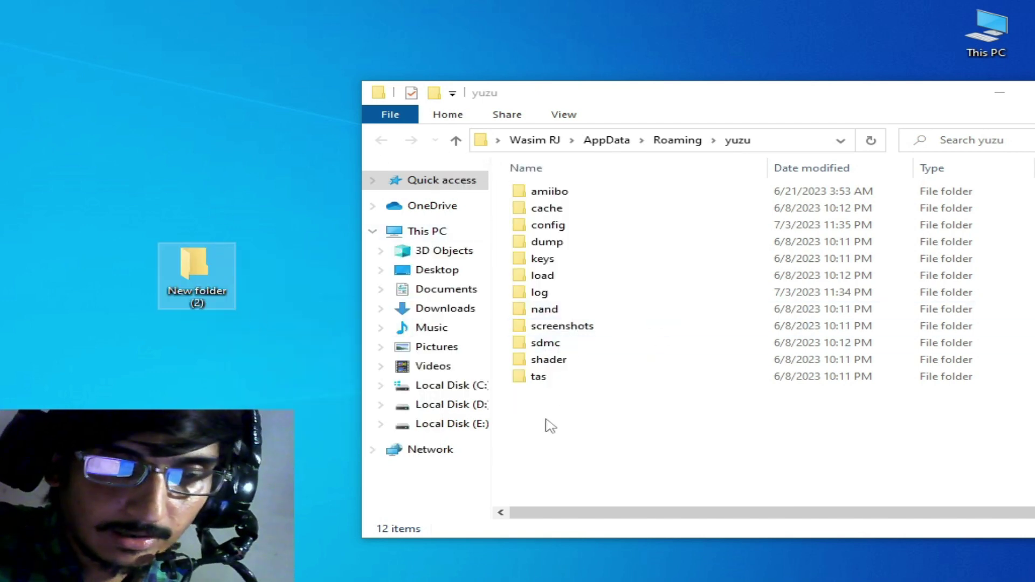
- Move all 12 yuzu folders, cache through tas, into New folder (2)
left_click_drag(529, 404, 576, 191)
right_click(576, 191)
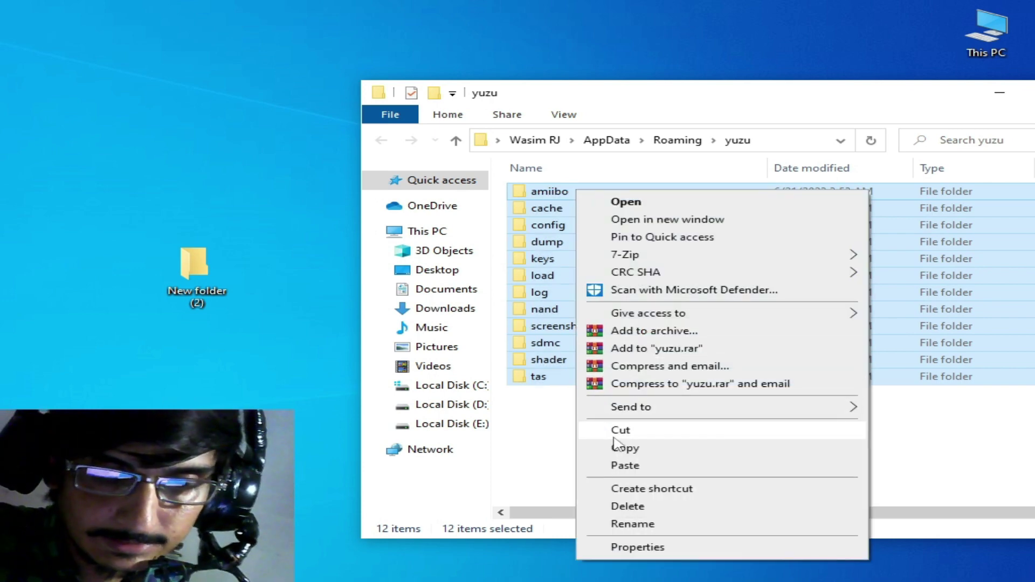
left_click(616, 435)
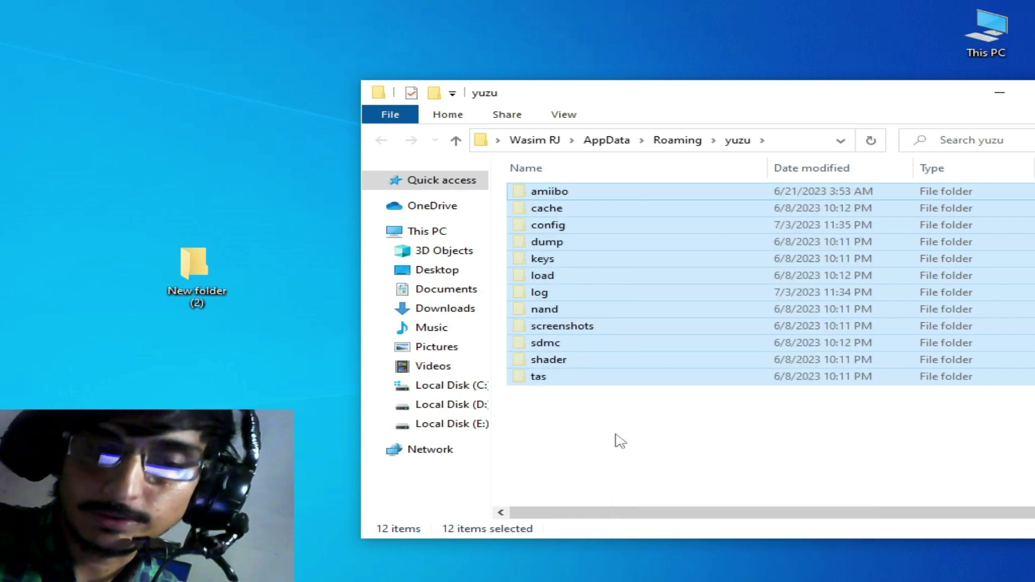
double_click(205, 280)
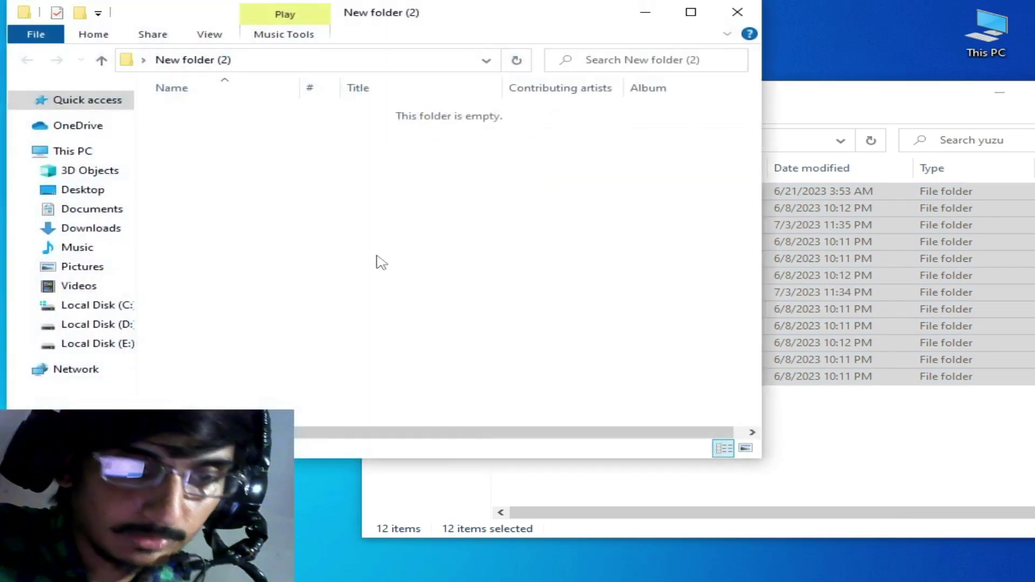
left_click(860, 407)
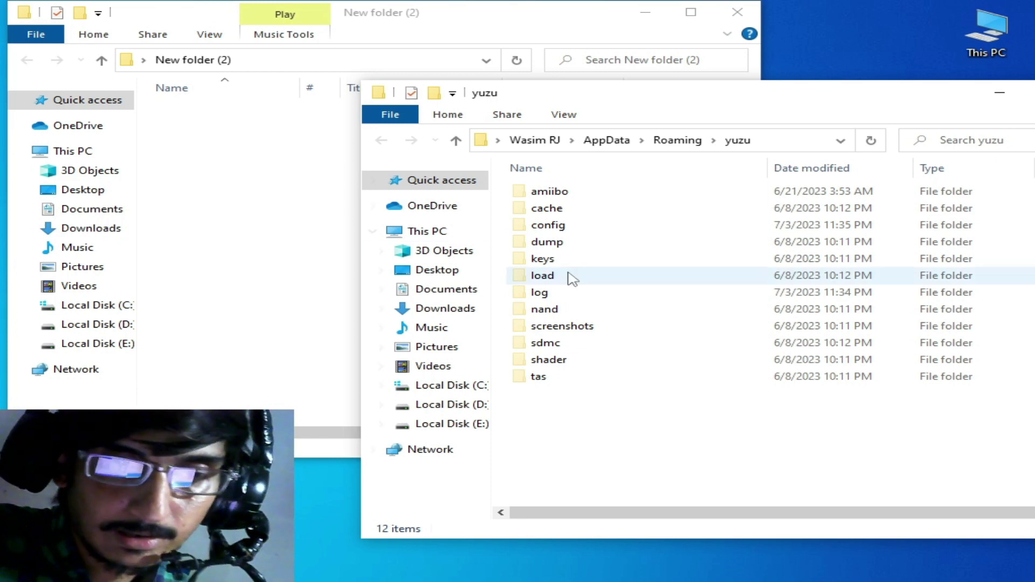
left_click(260, 238)
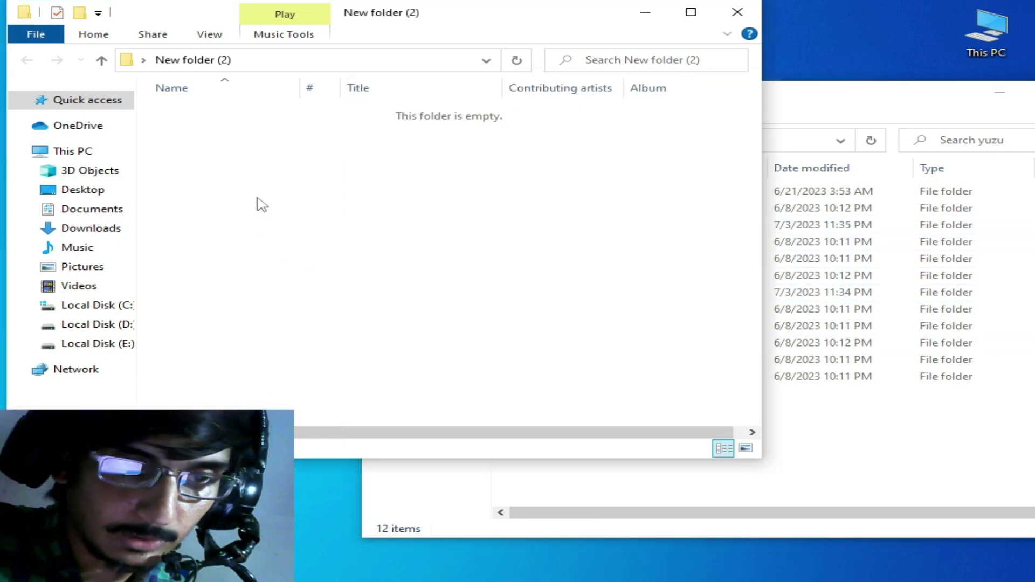
right_click(258, 199)
left_click(302, 308)
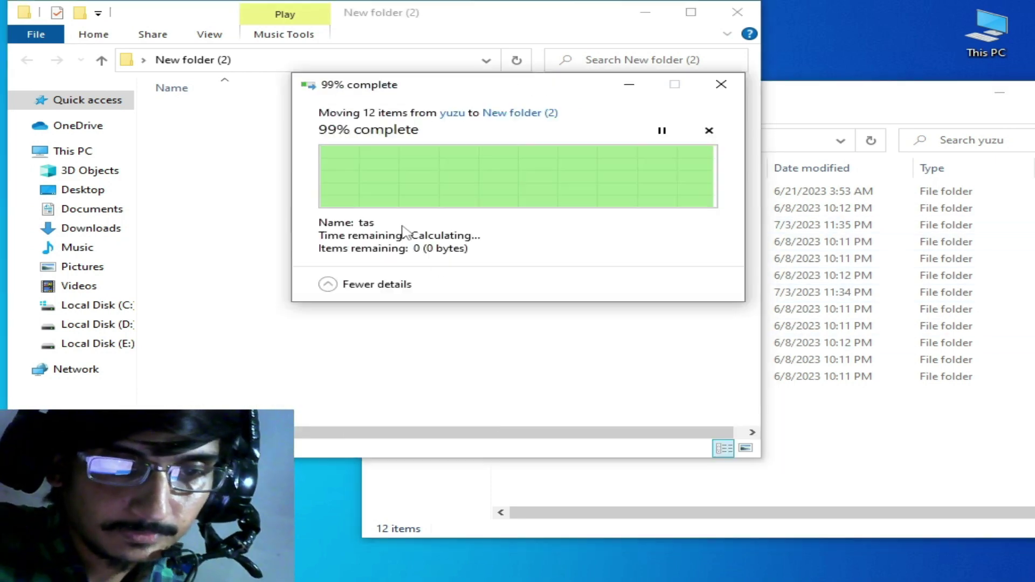
- Close the backup and emptied yuzu folder windows, then select the yuzu shortcut
left_click(810, 353)
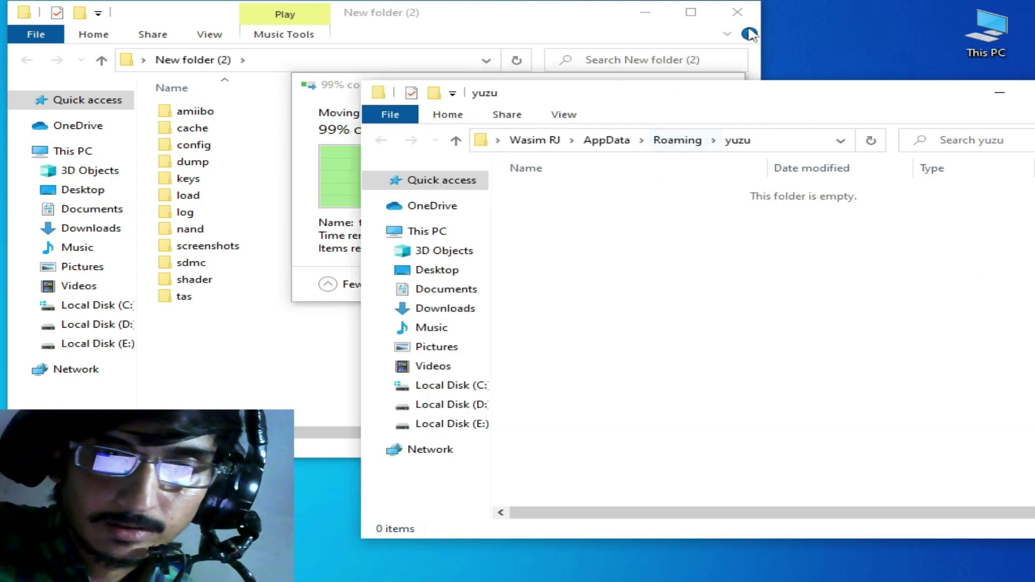
left_click(737, 12)
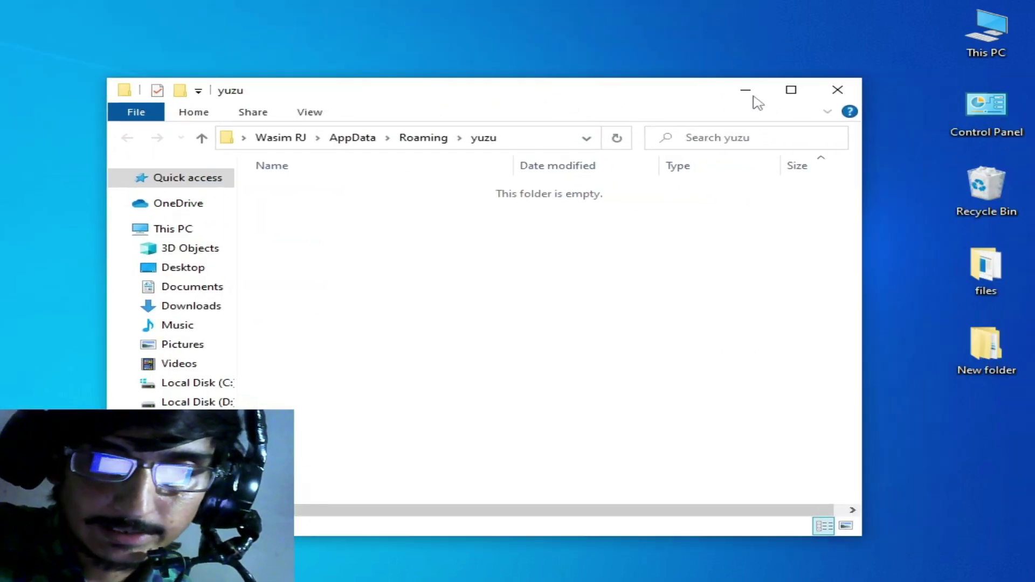
left_click(839, 90)
left_click(522, 194)
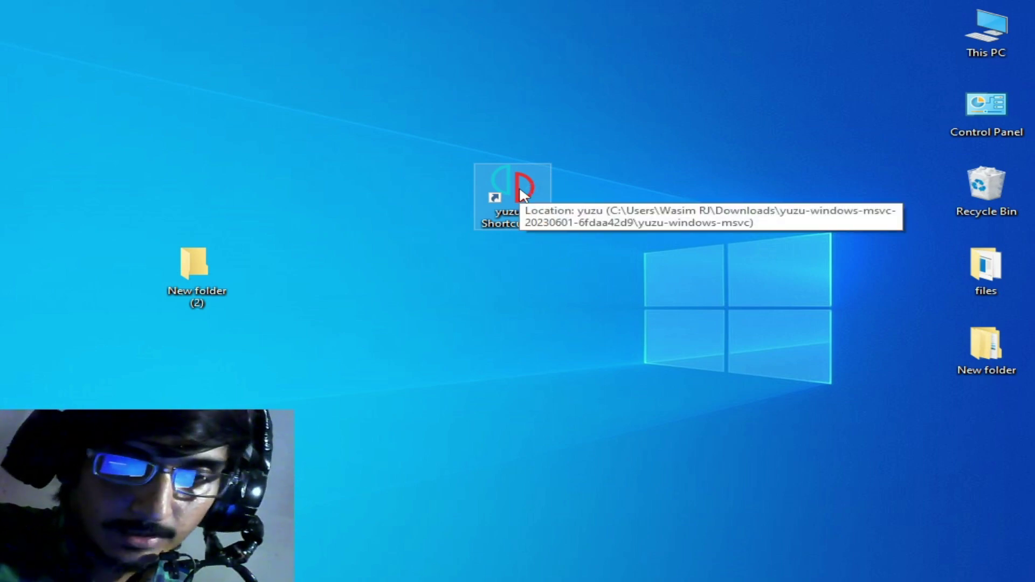
- Relaunch yuzu, dismiss the missing encryption keys warning, and open New folder (2)
double_click(520, 190)
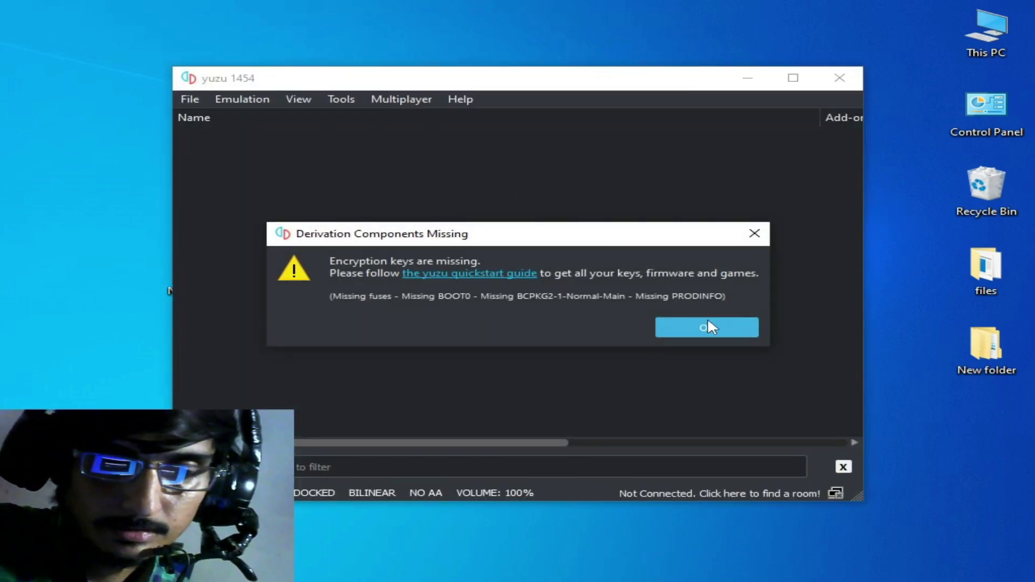
left_click(682, 334)
left_click_drag(293, 86, 427, 99)
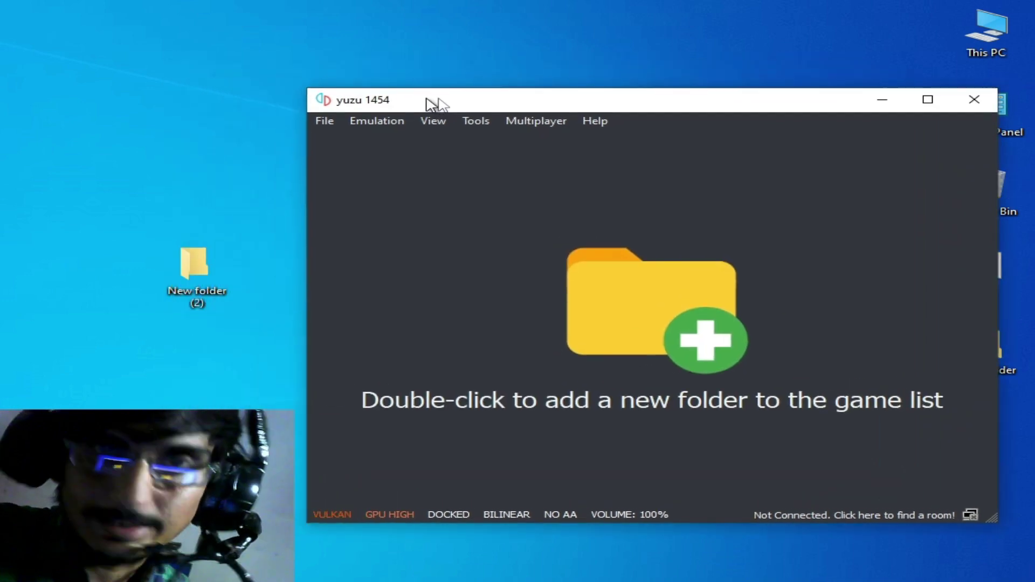
double_click(213, 258)
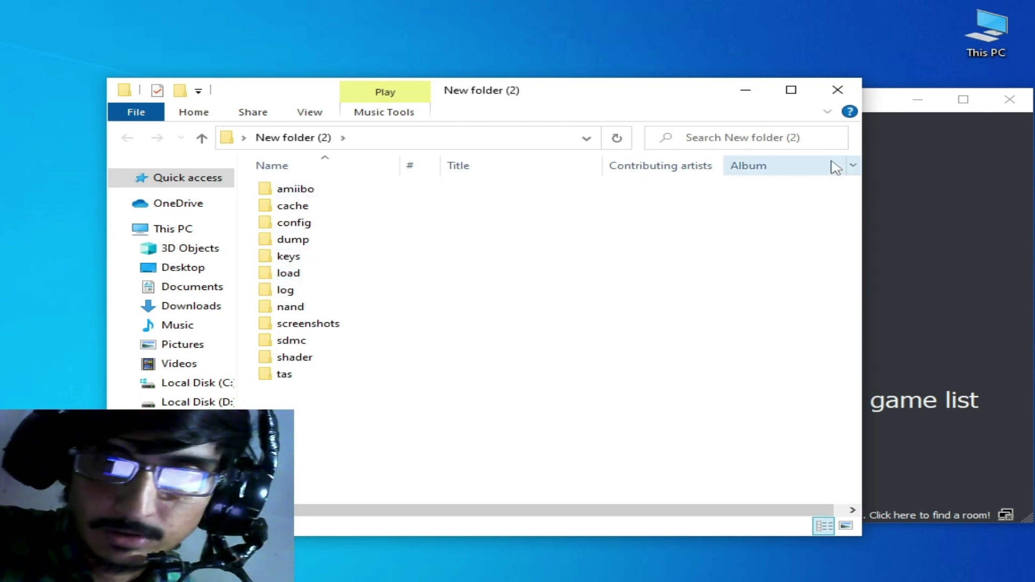
- Open yuzu's data folder in Explorer from the emulator's File menu
left_click(873, 111)
left_click(356, 120)
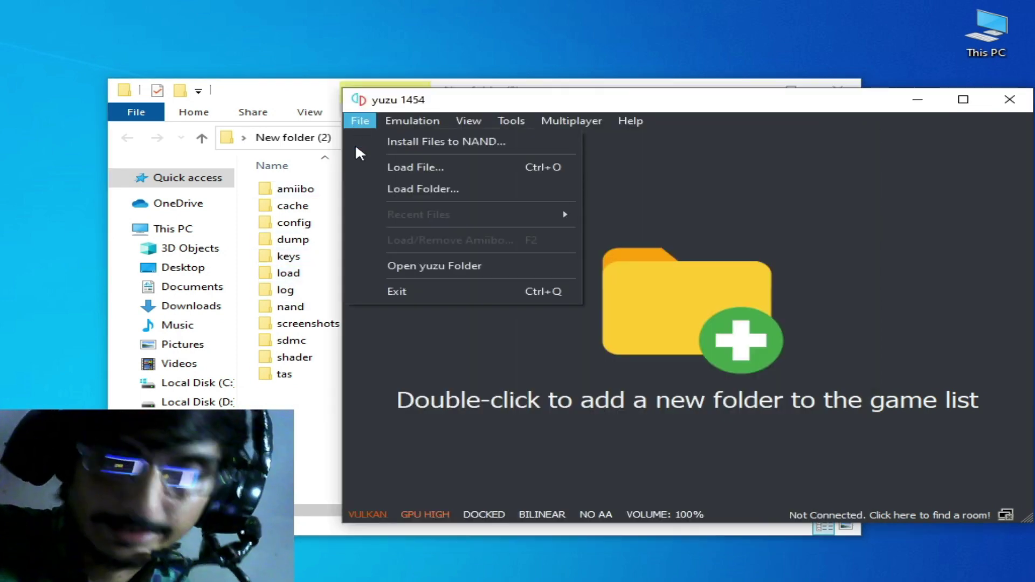
left_click(409, 265)
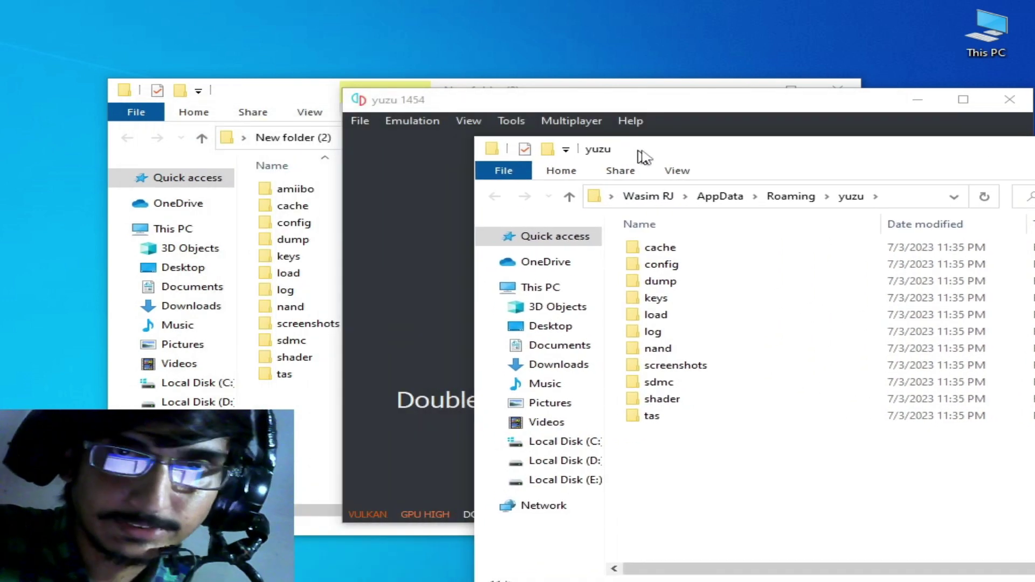
left_click_drag(645, 158, 666, 159)
- Copy prod from the backup's keys folder into yuzu's keys folder
double_click(288, 257)
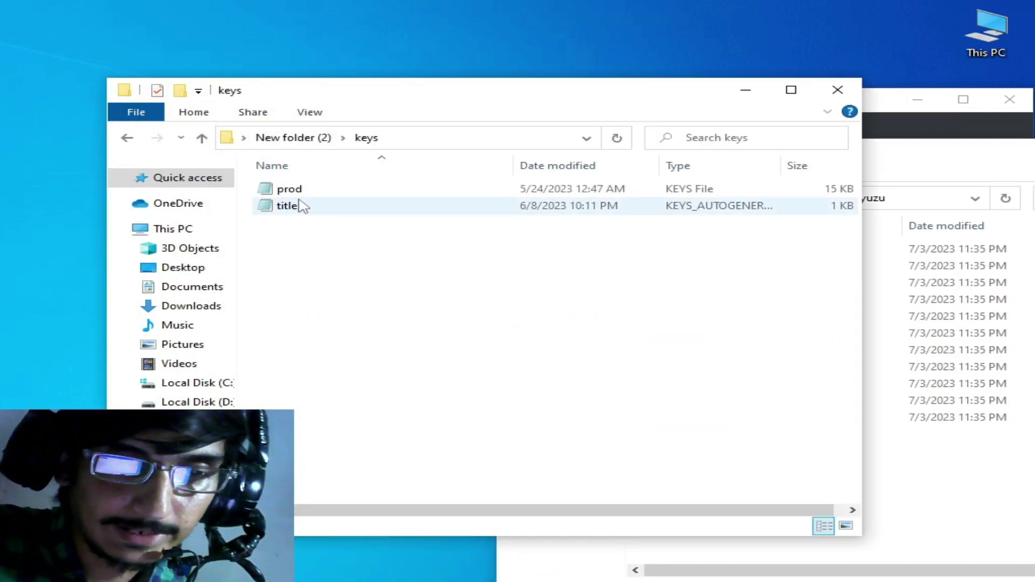
right_click(292, 196)
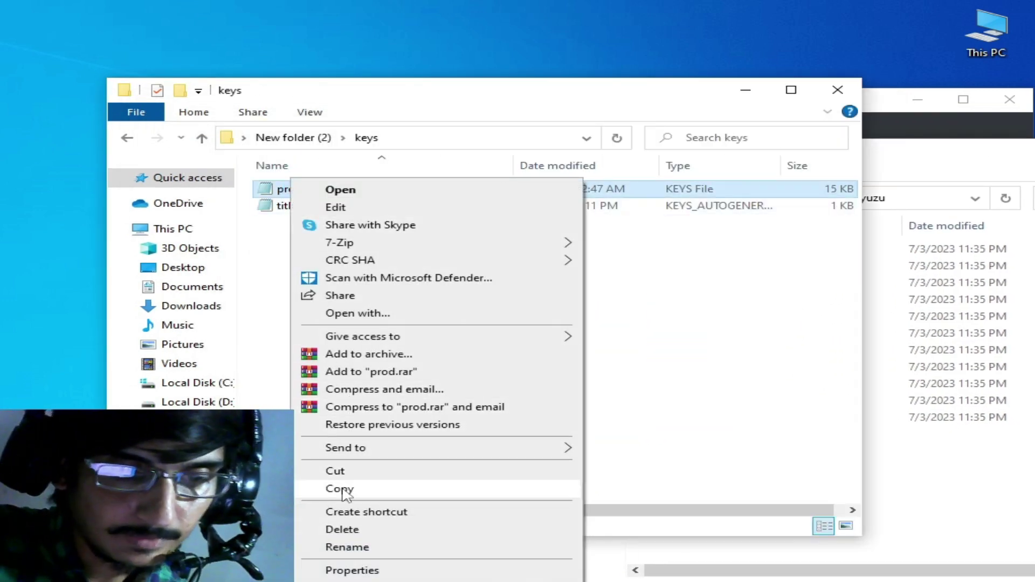
left_click(332, 489)
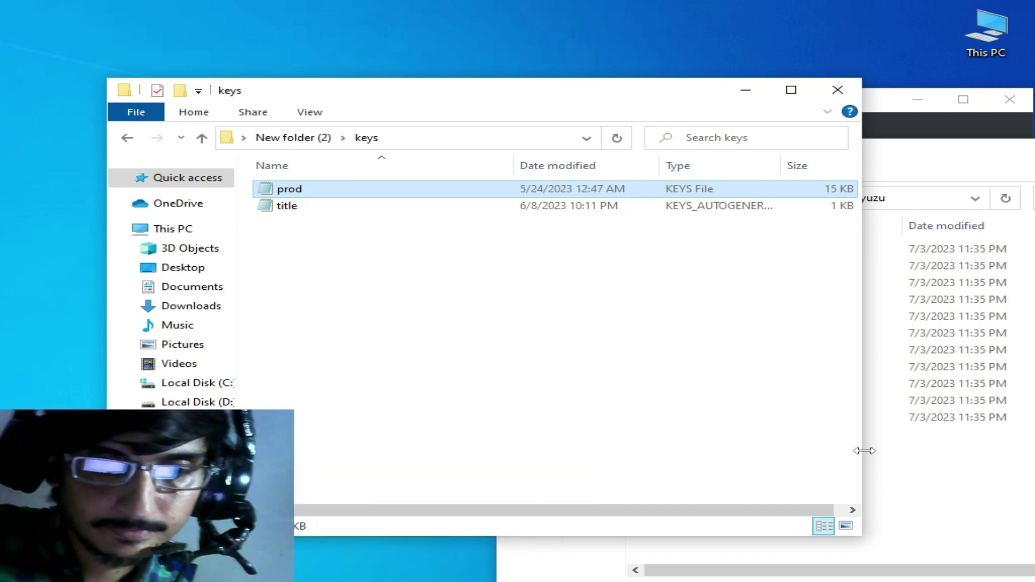
left_click(932, 461)
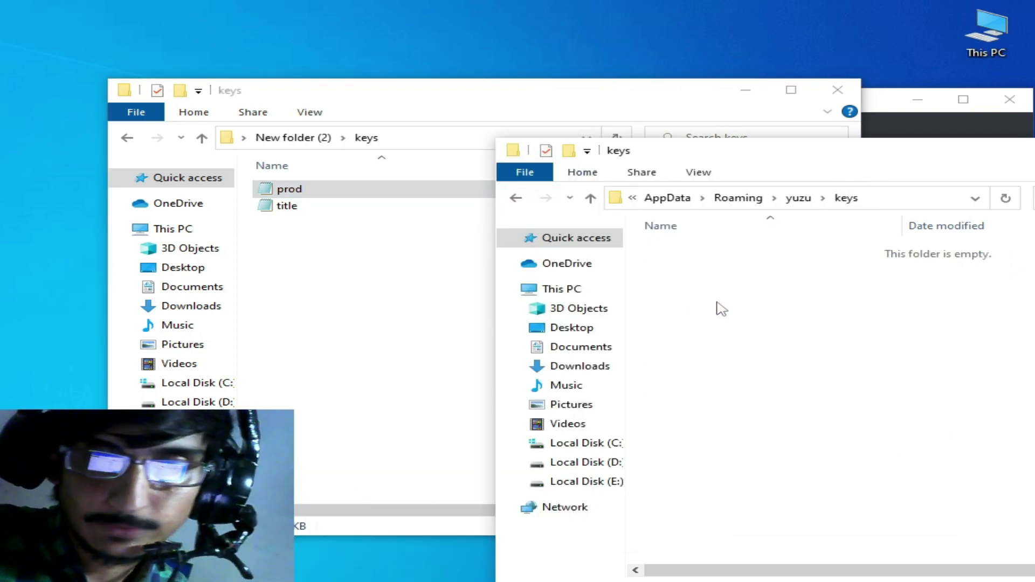
right_click(716, 303)
left_click(754, 415)
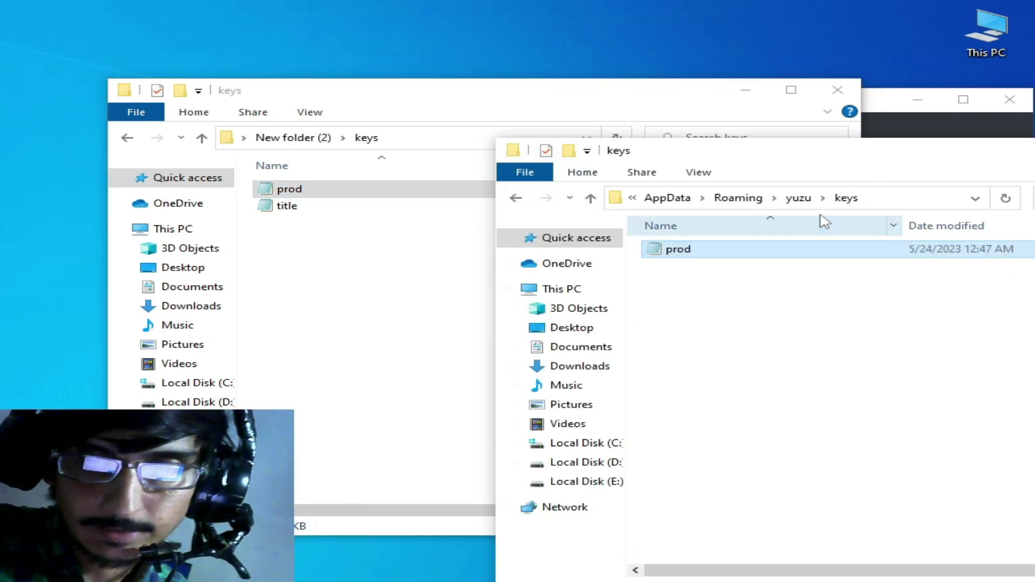
left_click(835, 96)
left_click_drag(864, 157, 558, 150)
- Close the keys folder and yuzu, relaunch it with no keys warning, then close it again
left_click(919, 142)
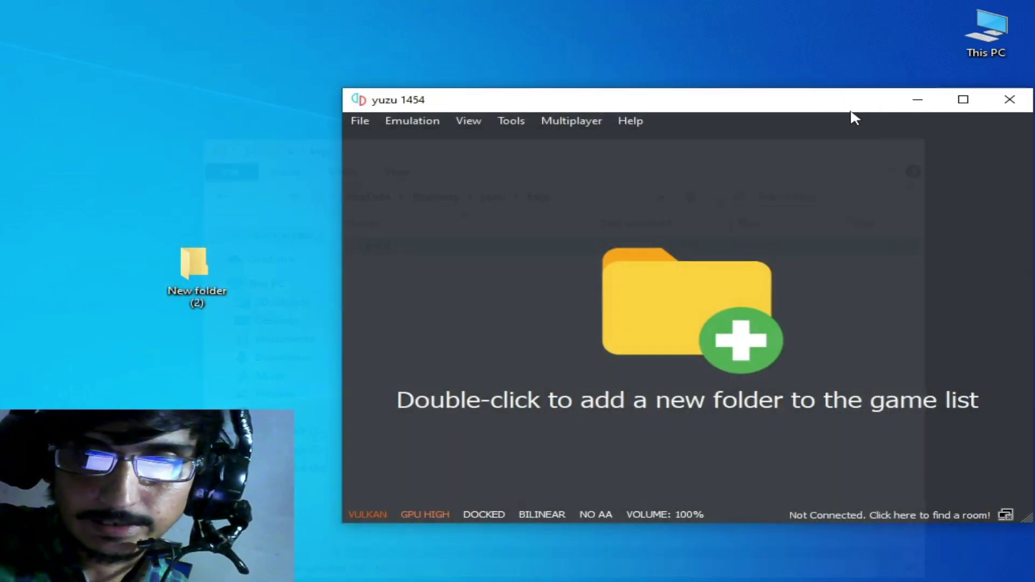
left_click_drag(851, 104, 664, 104)
left_click(816, 99)
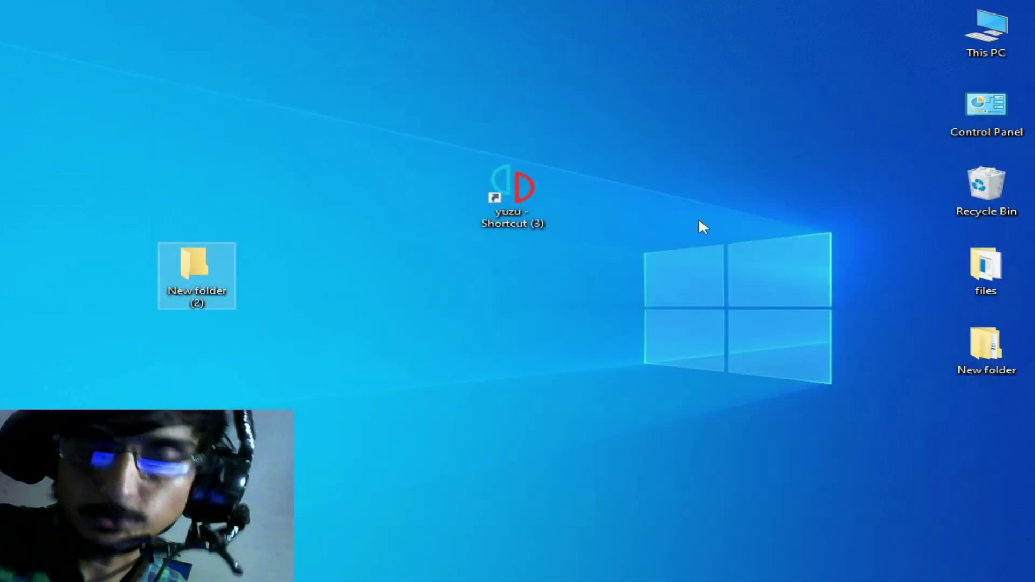
left_click(505, 197)
double_click(506, 200)
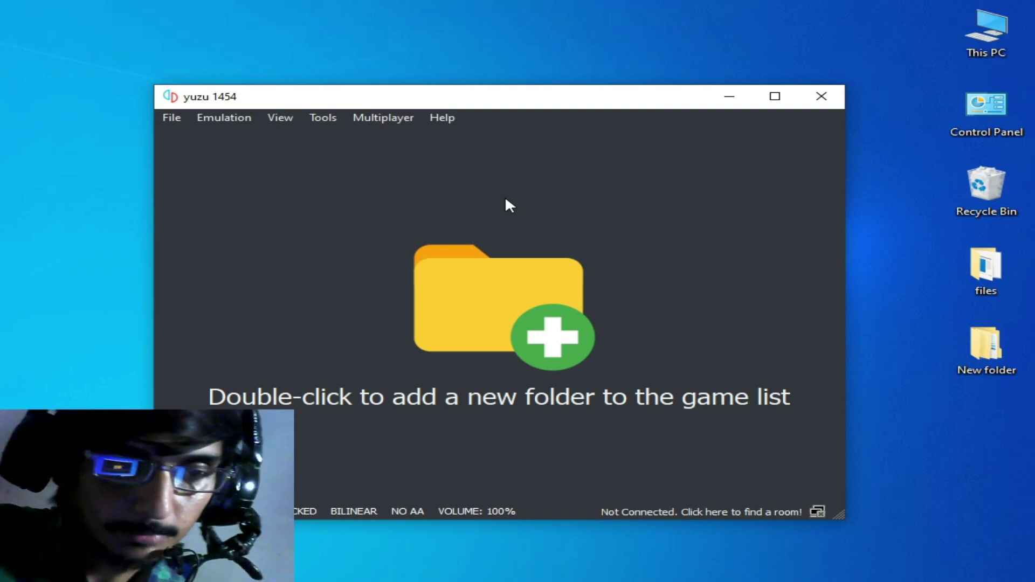
key("alt+F4")
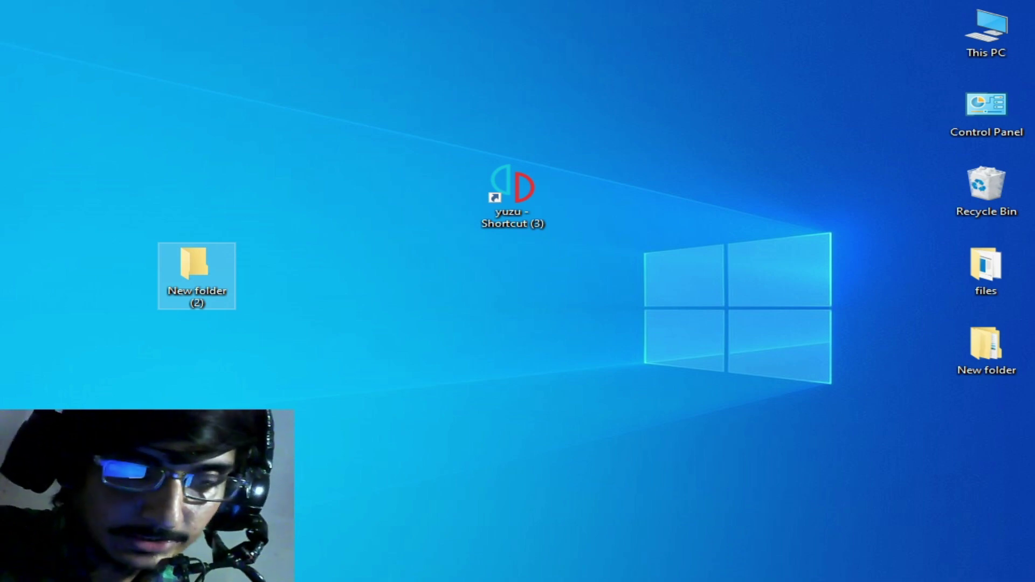
left_click(448, 341)
- Open Device Manager and expand Display adapters to the NVIDIA GeForce GTX 750
key("super+s")
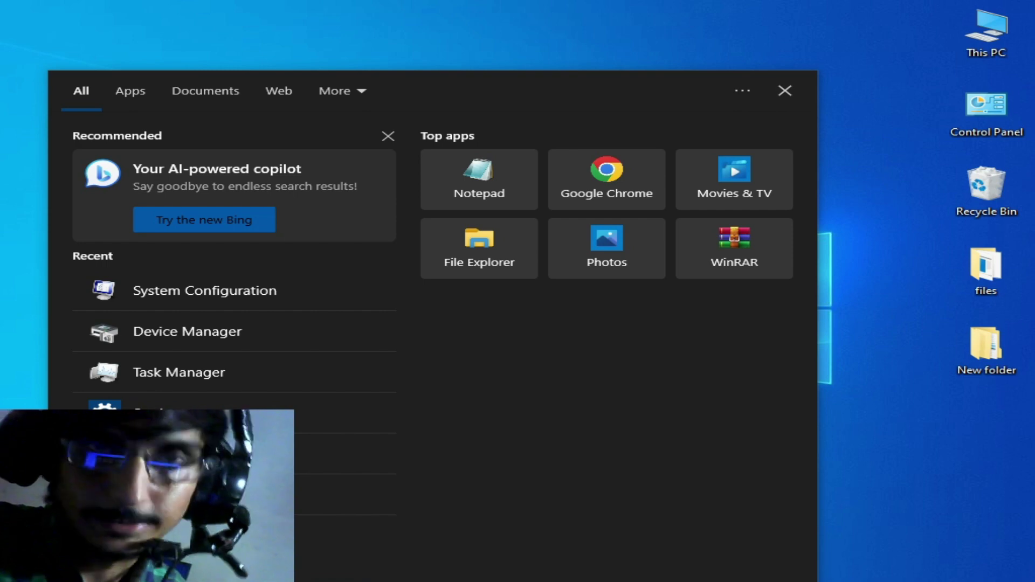
left_click(199, 334)
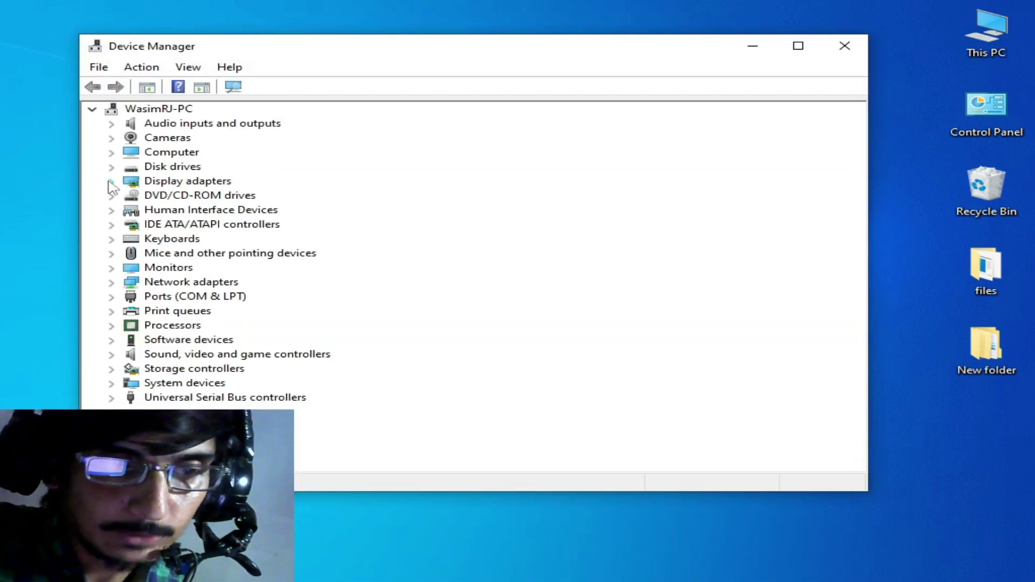
left_click(111, 181)
left_click(189, 196)
right_click(187, 200)
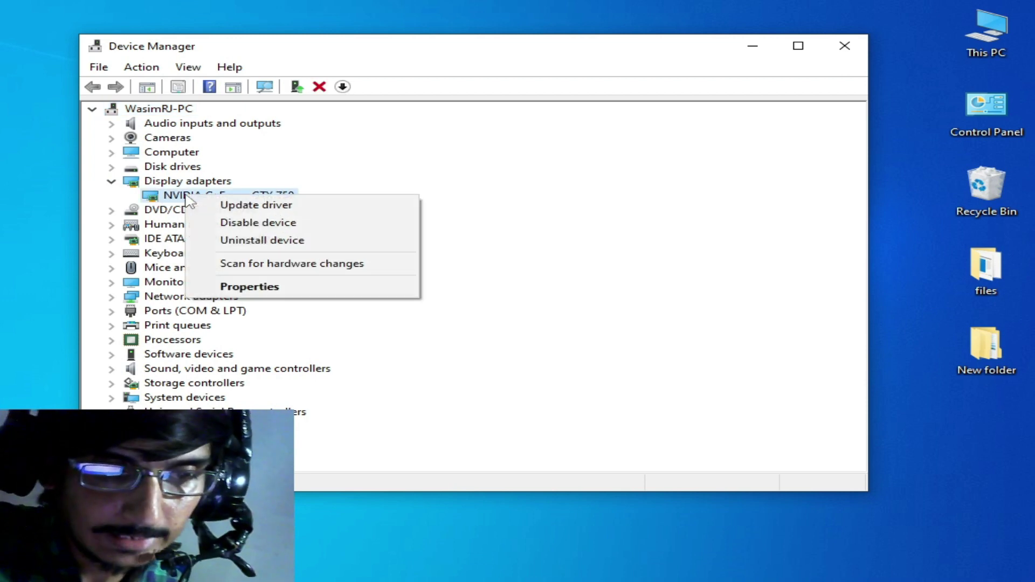
- Show the GTX 750 driver details: NVIDIA, 7/27/2017, version 23.21.13.8512
left_click(261, 287)
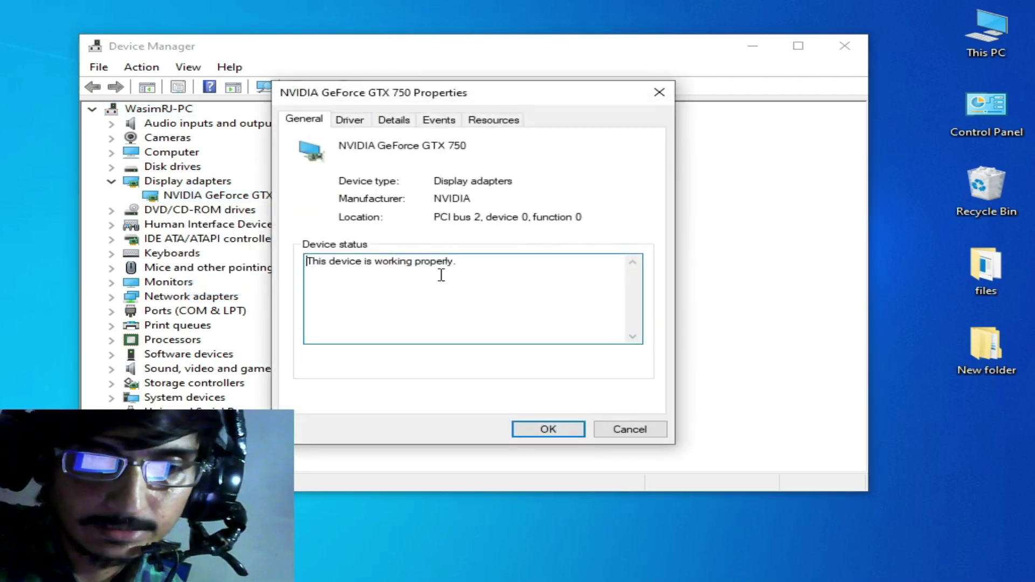
left_click(352, 120)
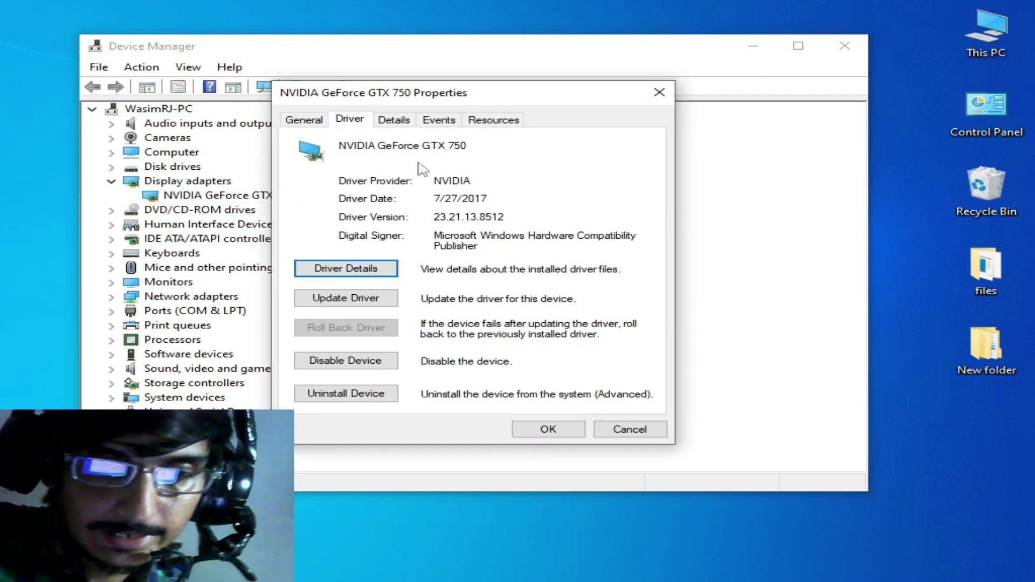